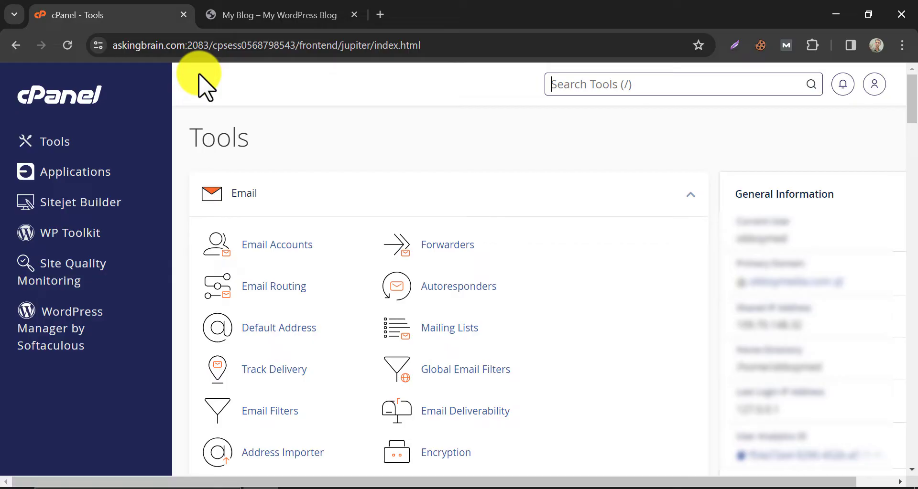
- Switch to the 'My Blog – My WordPress Blog' tab and select its askingbrain.com address
{"action": "left_click", "coordinate": [225, 76]}
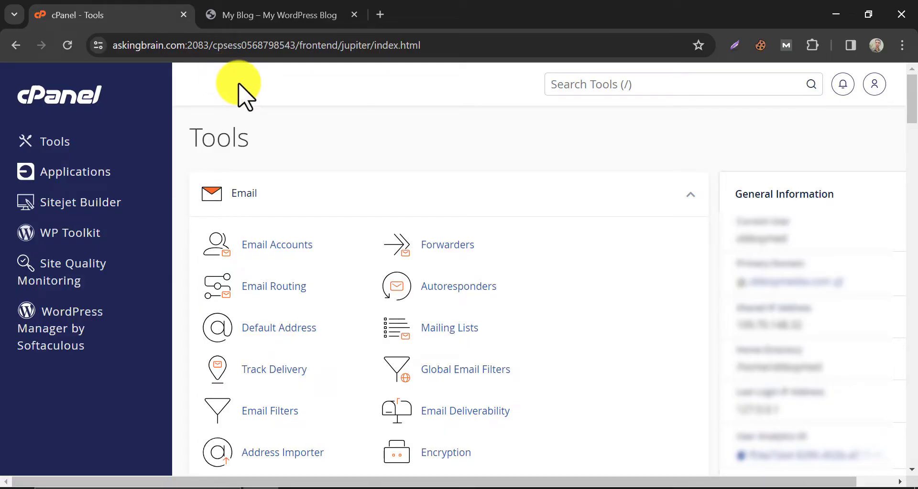
{"action": "left_click", "coordinate": [256, 9]}
{"action": "left_click", "coordinate": [237, 45]}
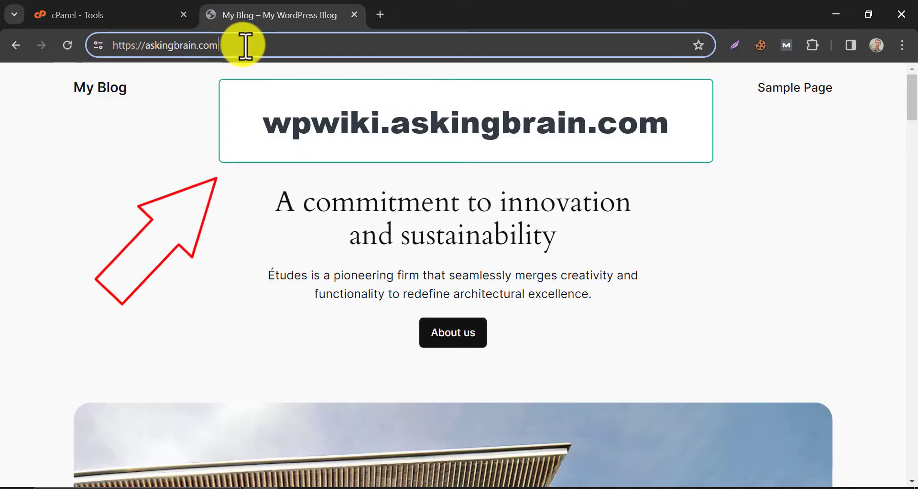
- Go to askingbrain.com/cpanel, fixing the mistyped address, and log in to cPanel
{"action": "type", "text": "/cpane"}
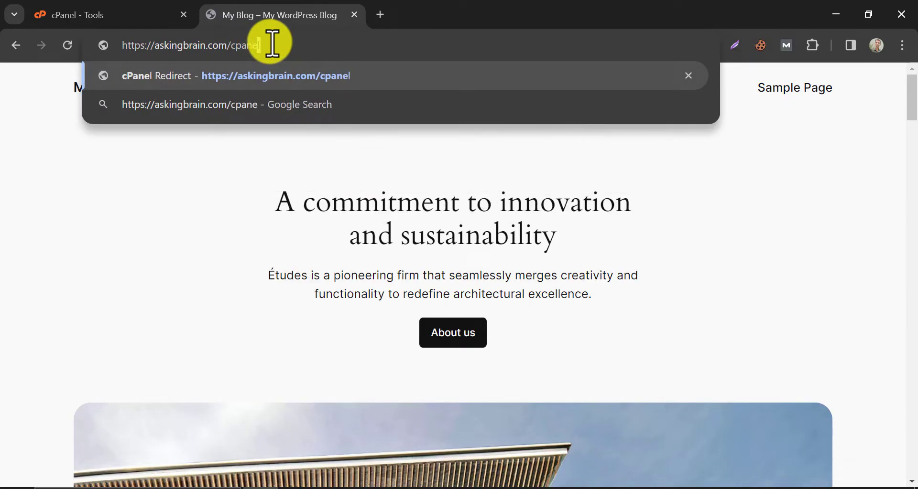
{"action": "type", "text": ";"}
{"action": "key", "text": "Return"}
{"action": "left_click", "coordinate": [271, 43]}
{"action": "left_click", "coordinate": [303, 43]}
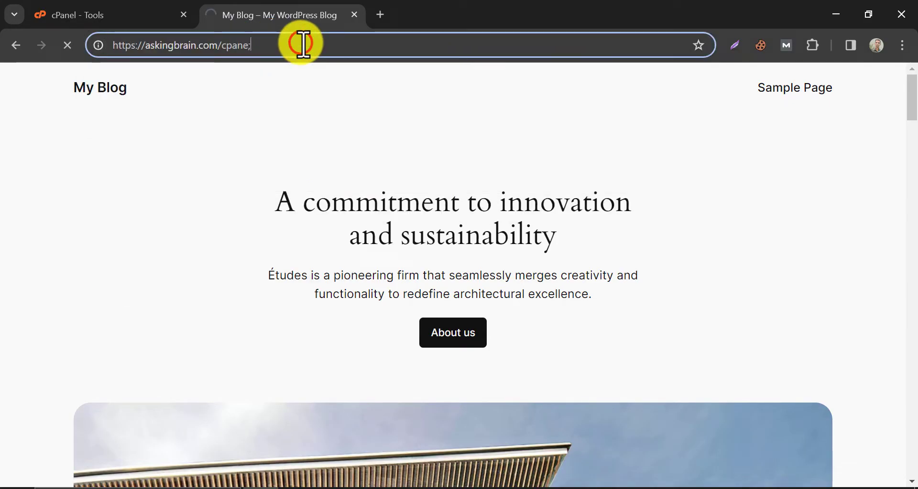
{"action": "key", "text": "BackSpace"}
{"action": "type", "text": "l"}
{"action": "key", "text": "Return"}
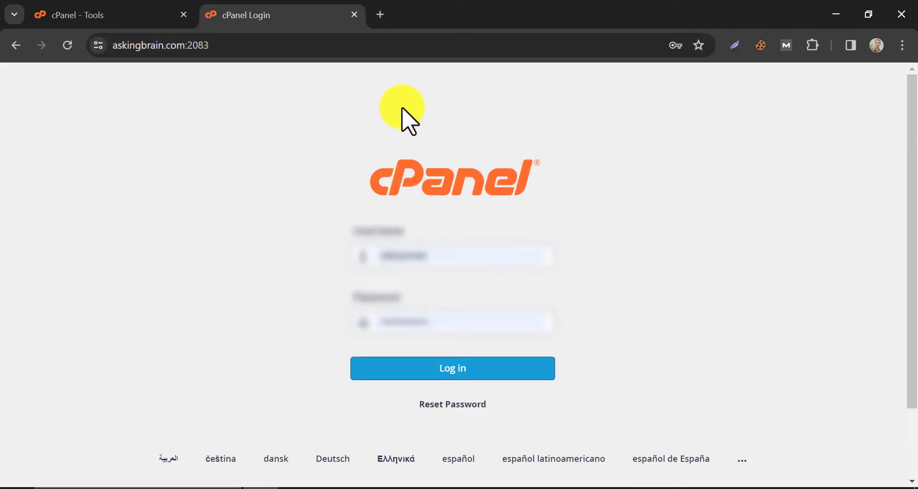
{"action": "left_click", "coordinate": [442, 372]}
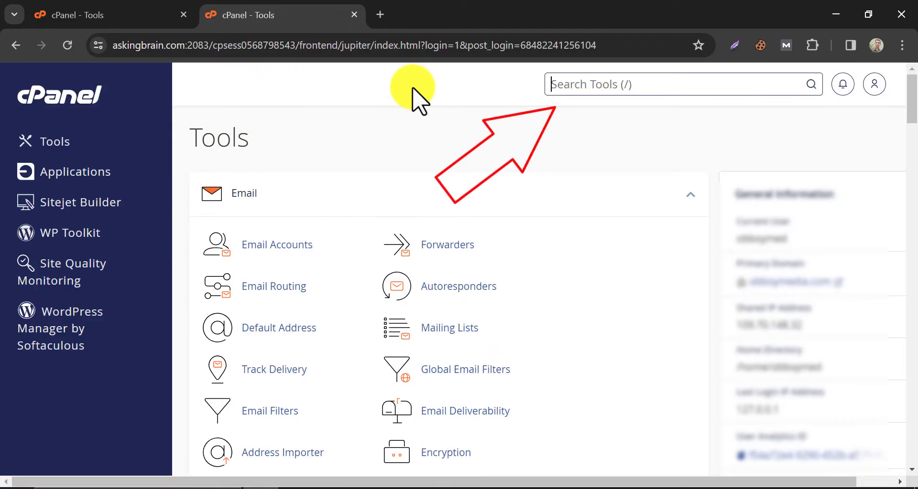
- Search cPanel tools for 'domain' and open the Domains tool
{"action": "left_click", "coordinate": [603, 84]}
{"action": "type", "text": "dom"}
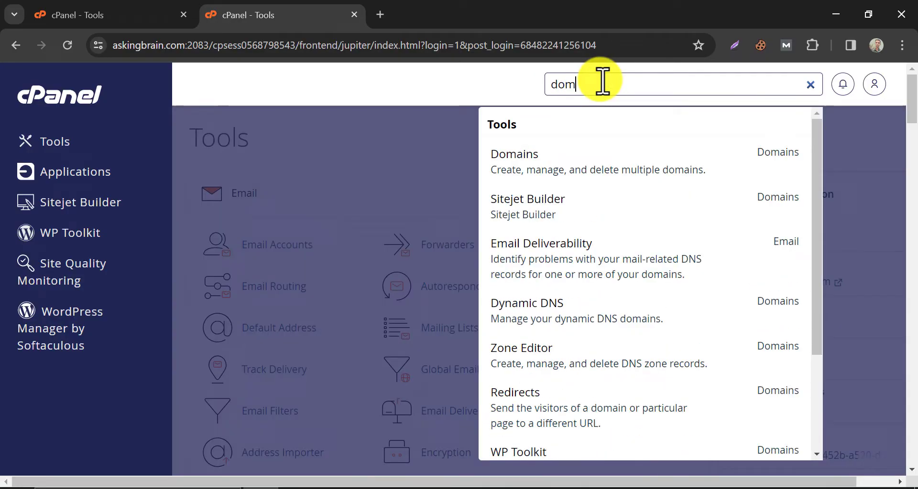
{"action": "type", "text": "ain"}
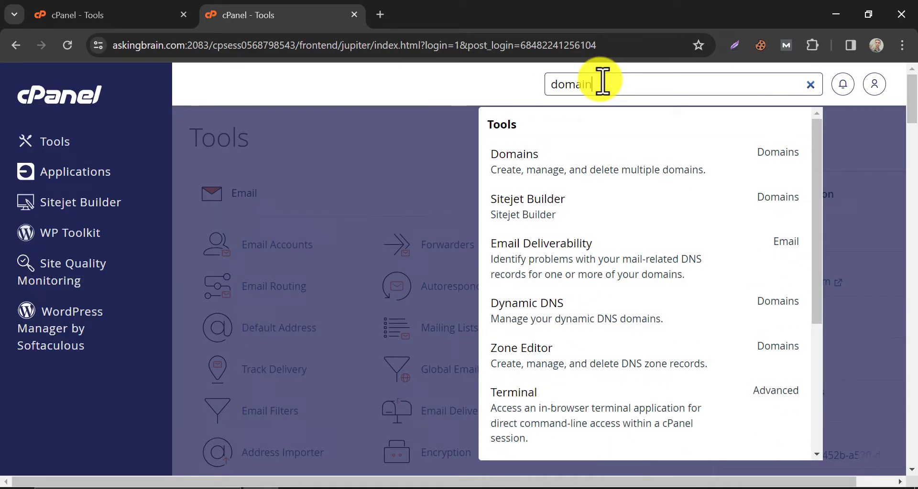
{"action": "left_click", "coordinate": [524, 158]}
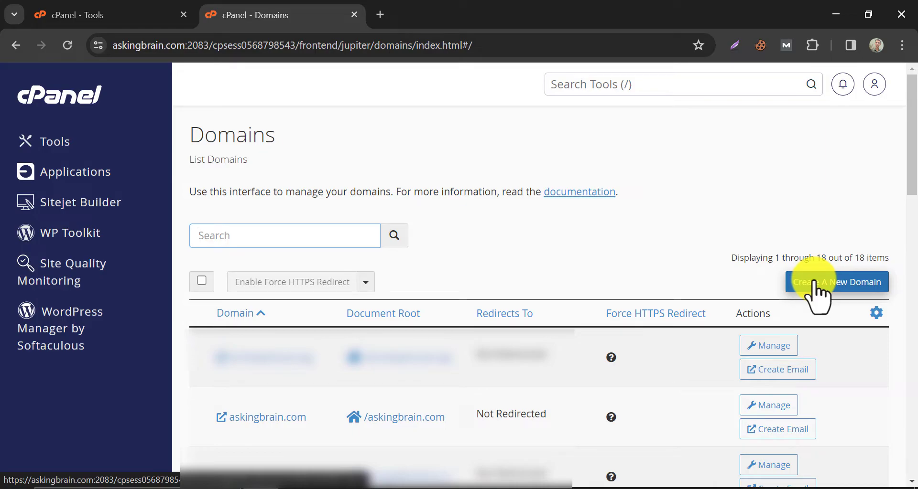
- Add the domain wpwiki.askingbrain.com with an unshared document root and submit it
{"action": "left_click", "coordinate": [817, 287]}
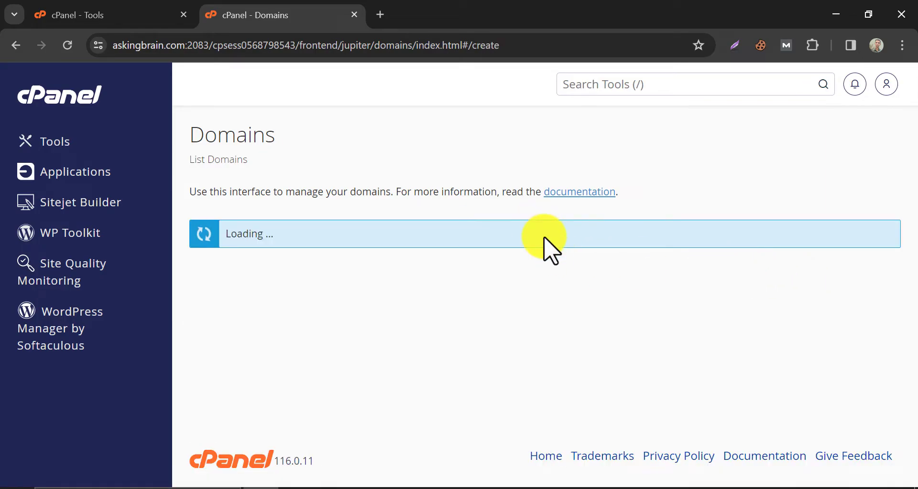
{"action": "left_click", "coordinate": [235, 305]}
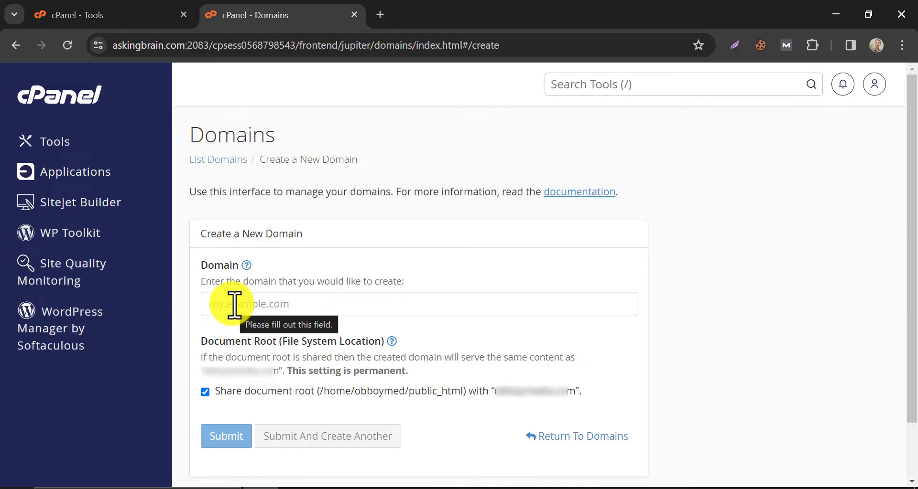
{"action": "type", "text": "wpwiki.askingbrain.com"}
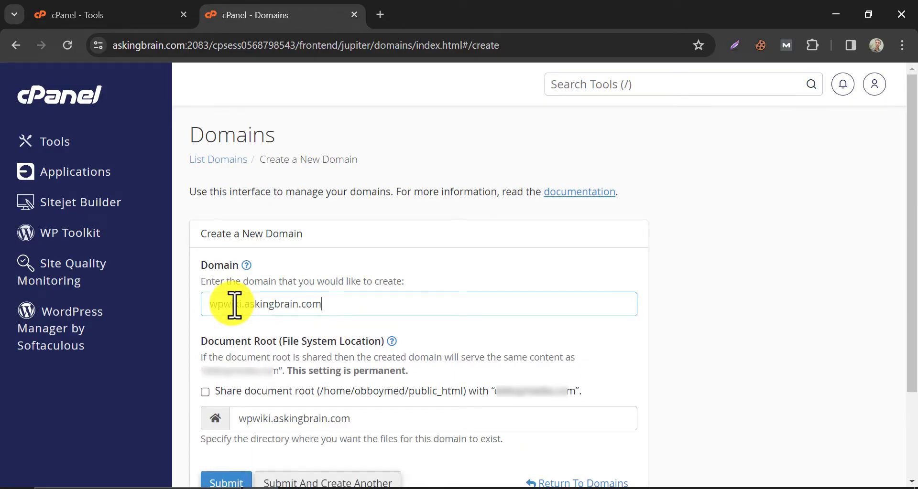
{"action": "left_click", "coordinate": [702, 298]}
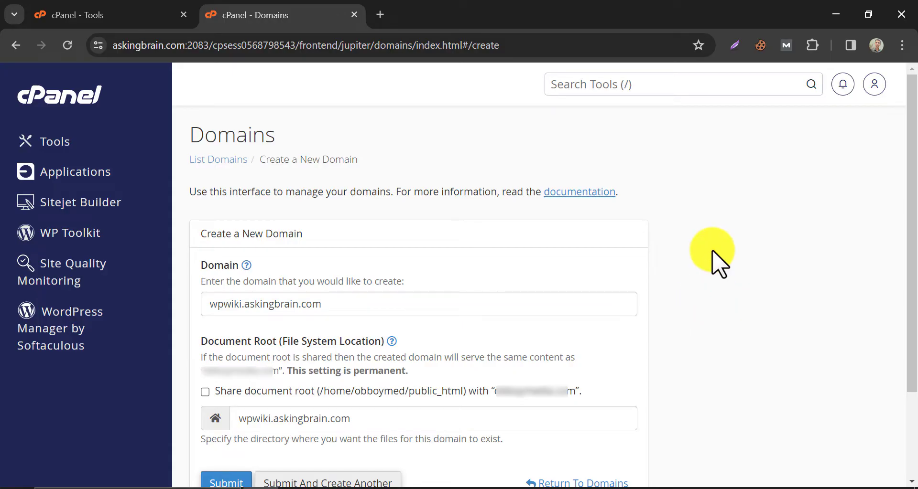
{"action": "scroll", "coordinate": [712, 258], "scroll_direction": "down", "scroll_amount": 2}
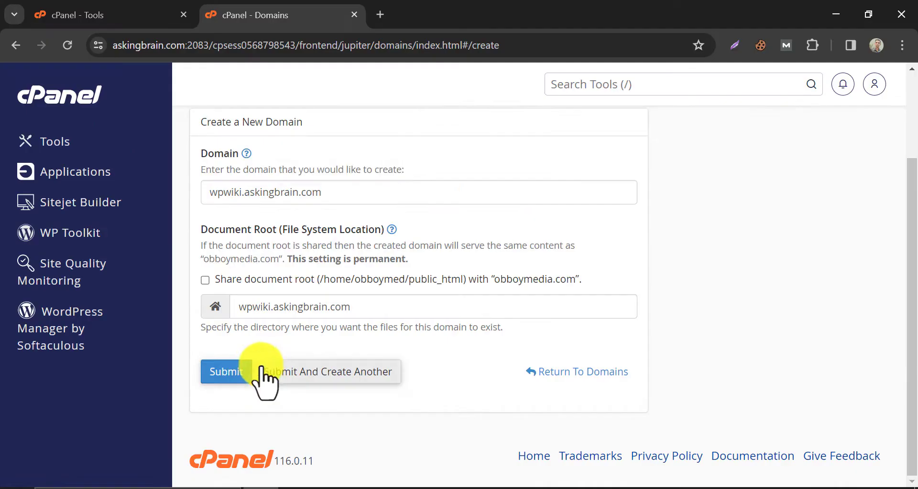
{"action": "left_click", "coordinate": [361, 335]}
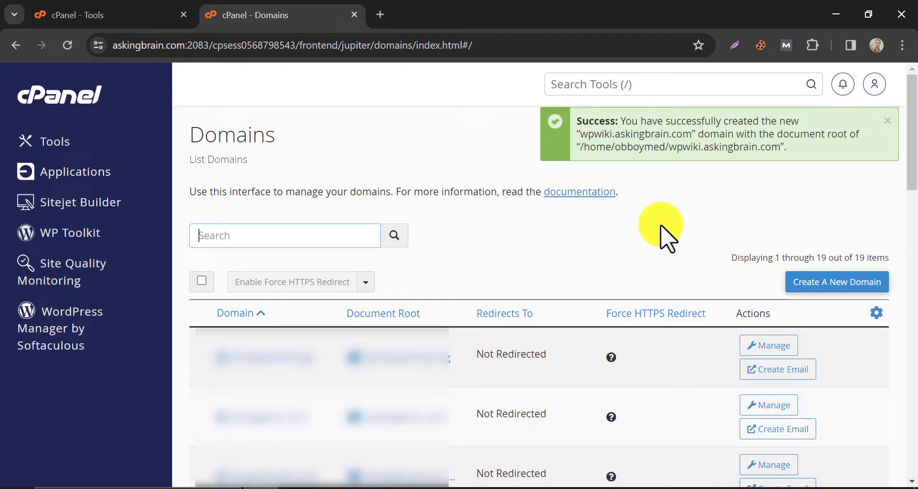
{"action": "scroll", "coordinate": [662, 217], "scroll_direction": "down", "scroll_amount": 10}
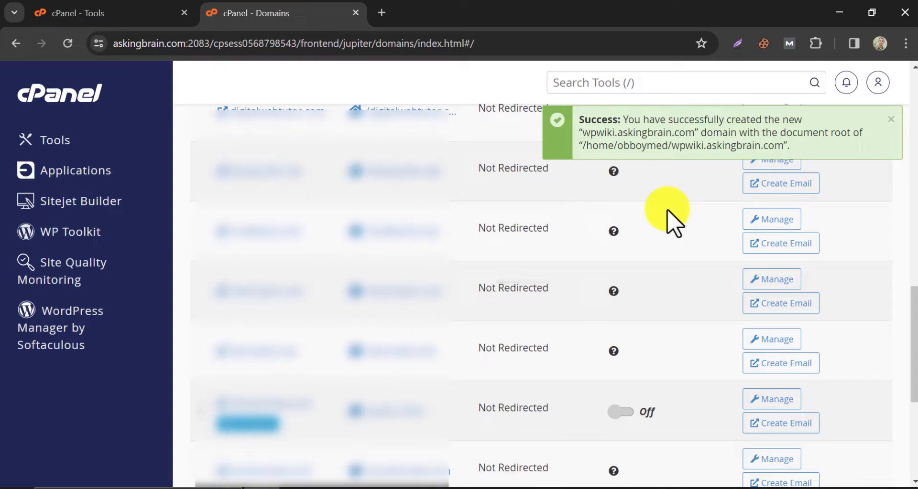
{"action": "scroll", "coordinate": [669, 220], "scroll_direction": "down", "scroll_amount": 3}
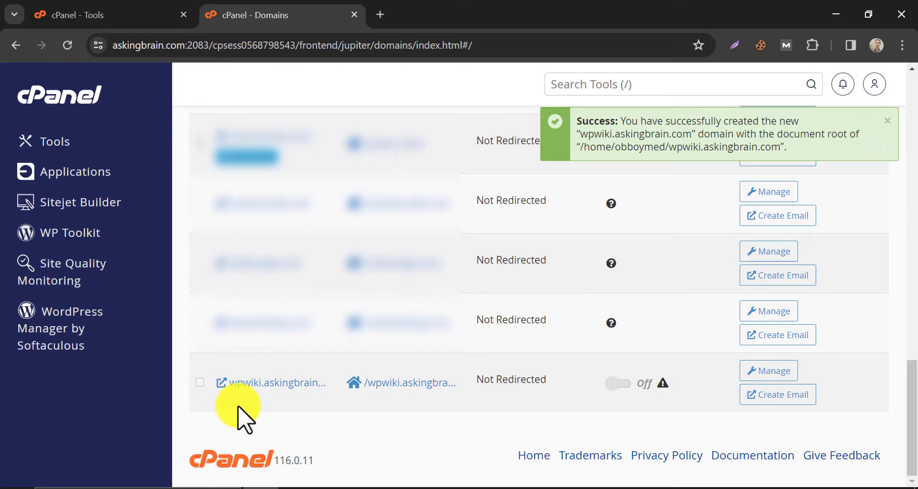
{"action": "left_click", "coordinate": [241, 385]}
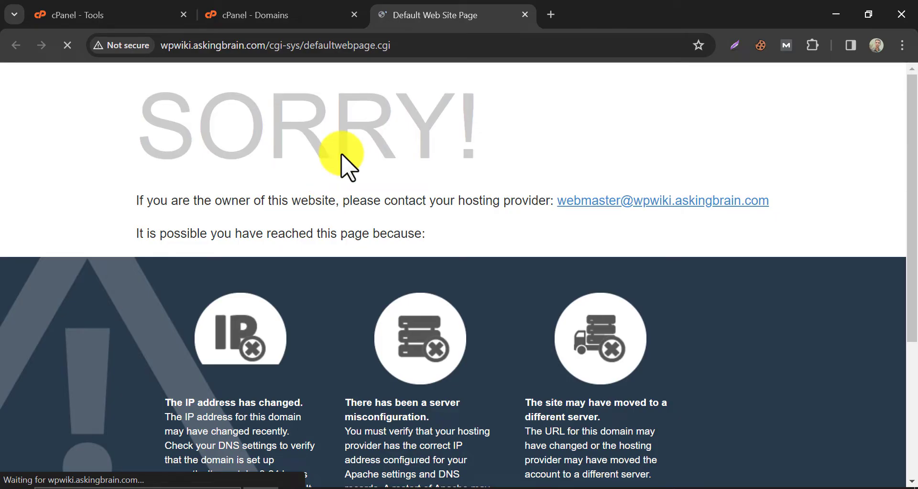
{"action": "left_click", "coordinate": [524, 15]}
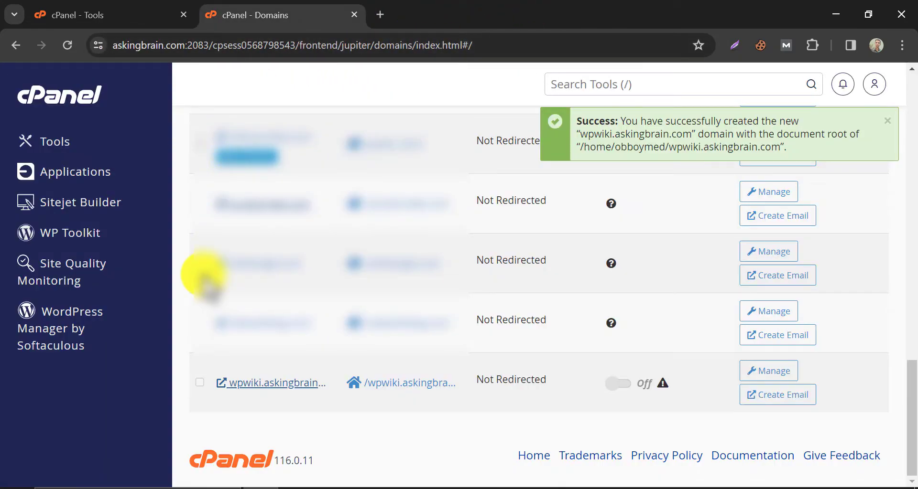
{"action": "left_click", "coordinate": [60, 330]}
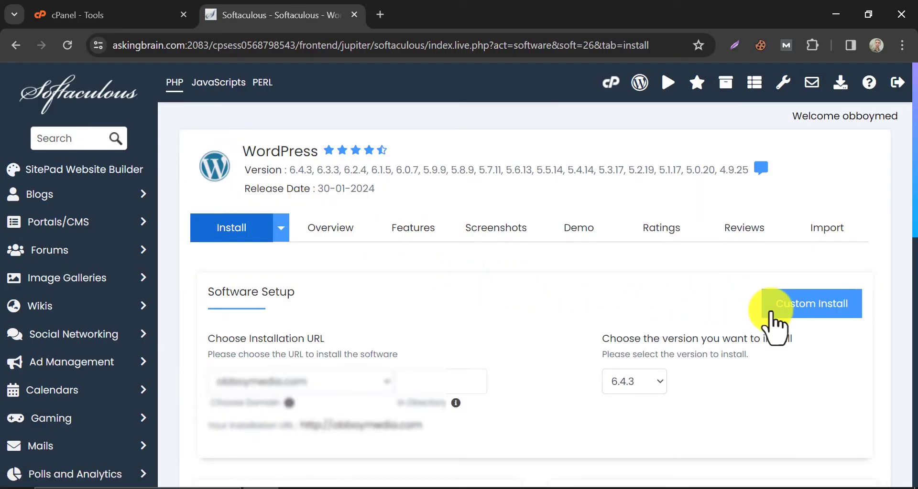
{"action": "left_click", "coordinate": [803, 309]}
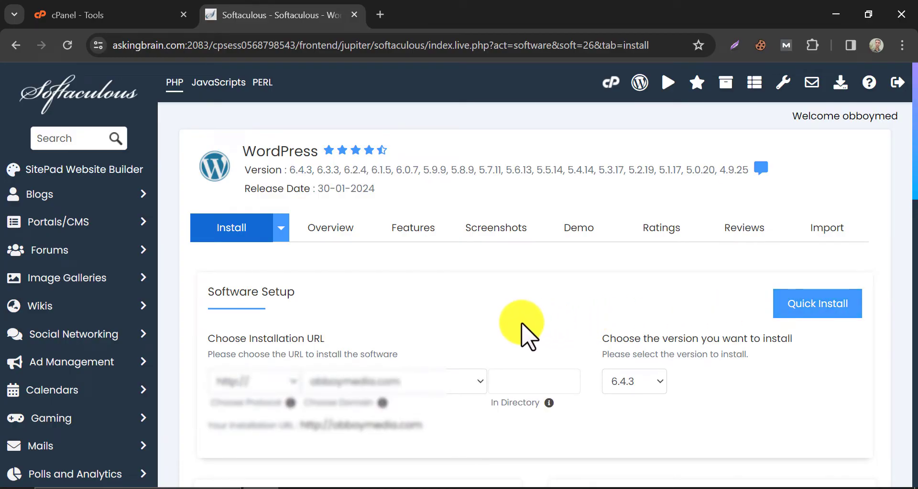
{"action": "left_click", "coordinate": [318, 380]}
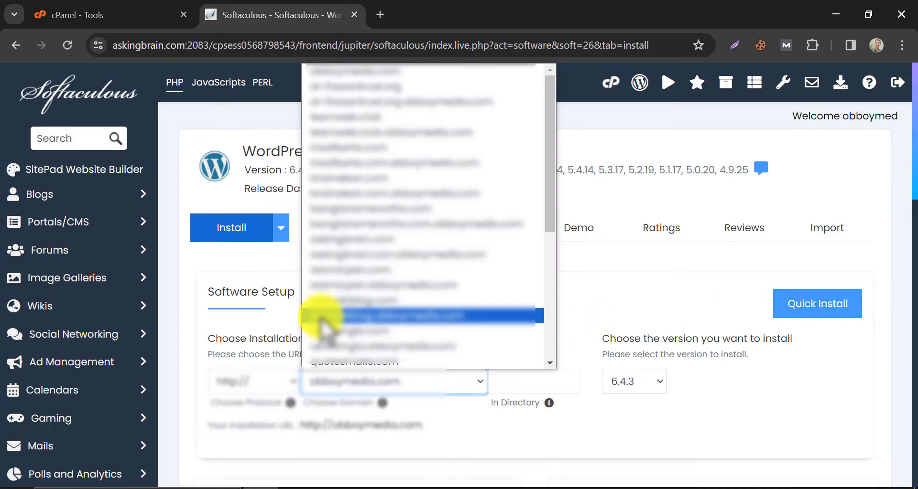
{"action": "scroll", "coordinate": [328, 287], "scroll_direction": "down", "scroll_amount": 5}
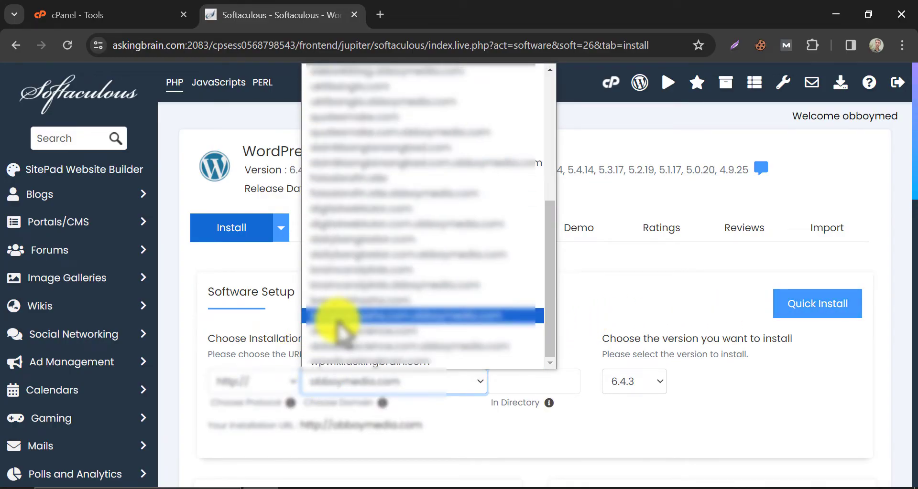
{"action": "left_click", "coordinate": [340, 362]}
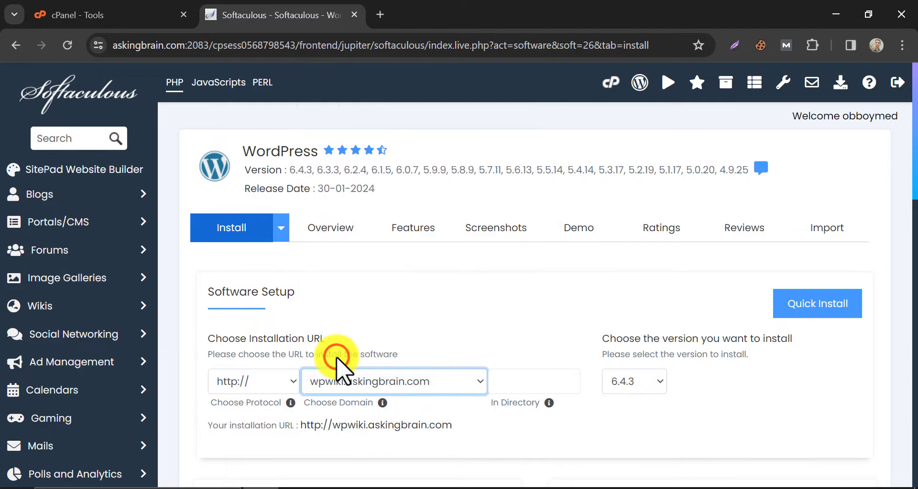
{"action": "left_click", "coordinate": [255, 381]}
{"action": "left_click", "coordinate": [234, 433]}
{"action": "scroll", "coordinate": [472, 324], "scroll_direction": "down", "scroll_amount": 5}
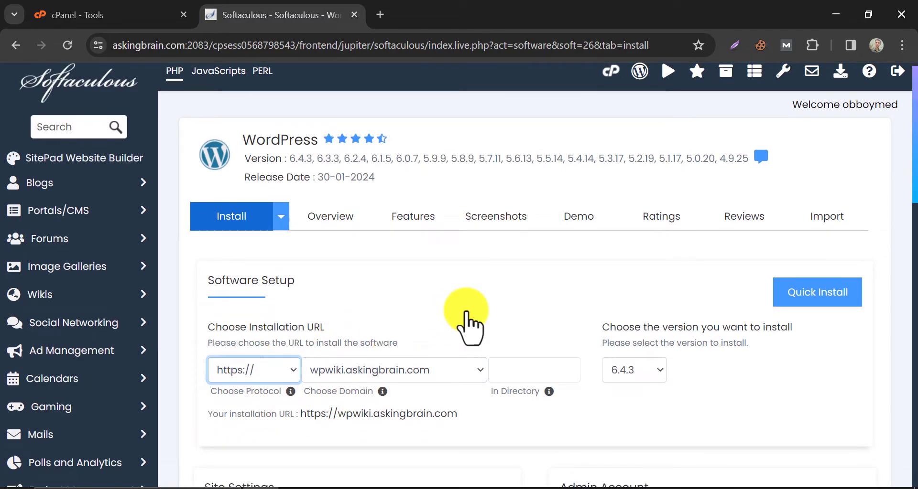
{"action": "scroll", "coordinate": [508, 334], "scroll_direction": "down", "scroll_amount": 2}
{"action": "left_click_drag", "start_coordinate": [650, 343], "coordinate": [558, 344]}
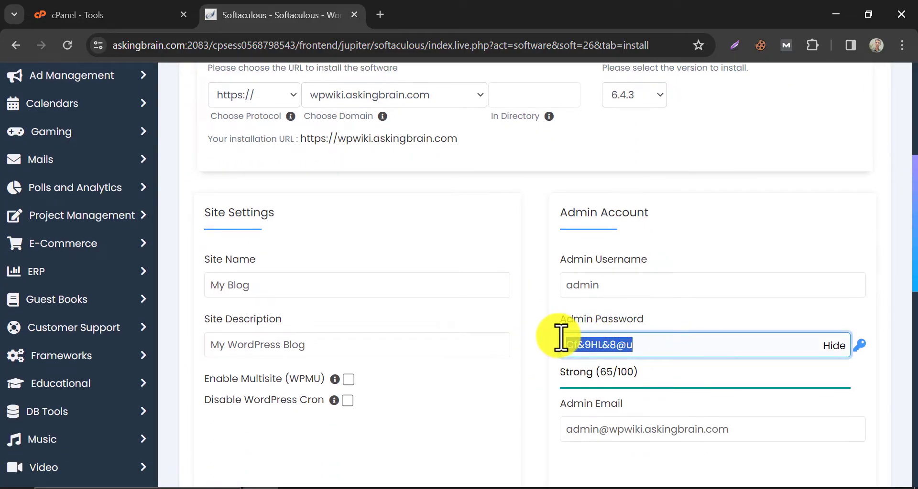
{"action": "type", "text": "ma"}
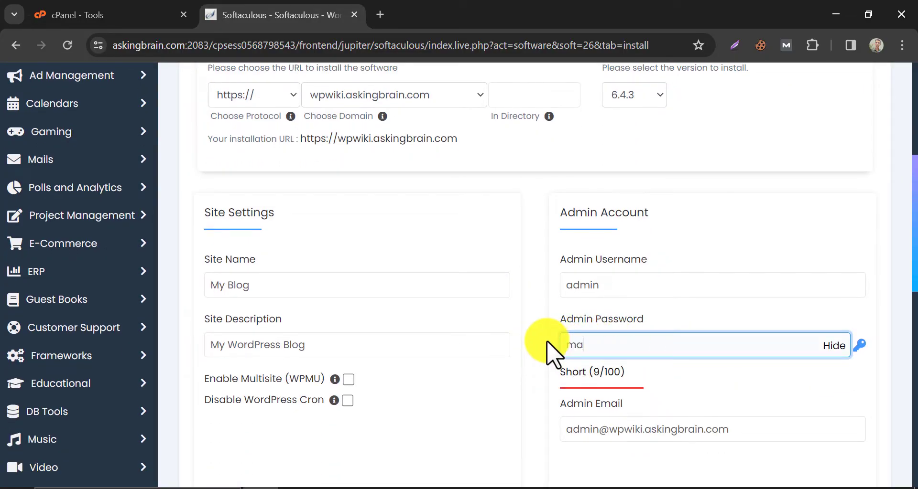
{"action": "type", "text": "omain"}
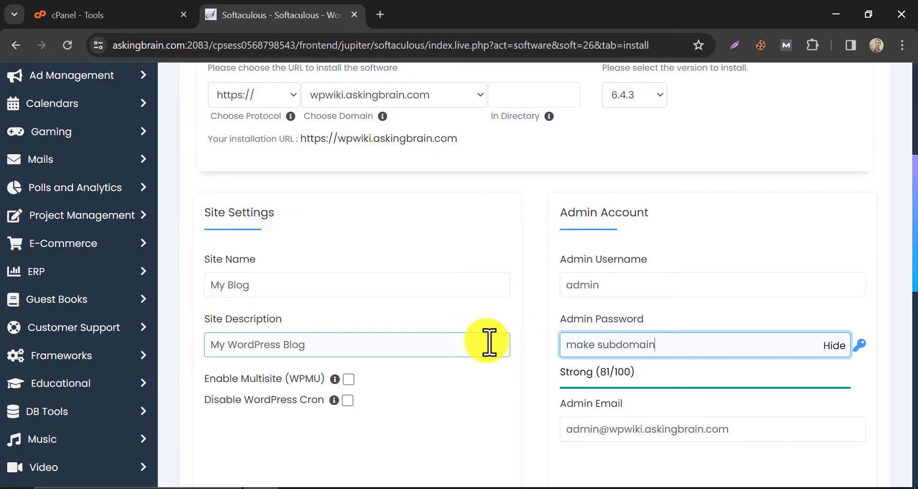
{"action": "left_click", "coordinate": [528, 346]}
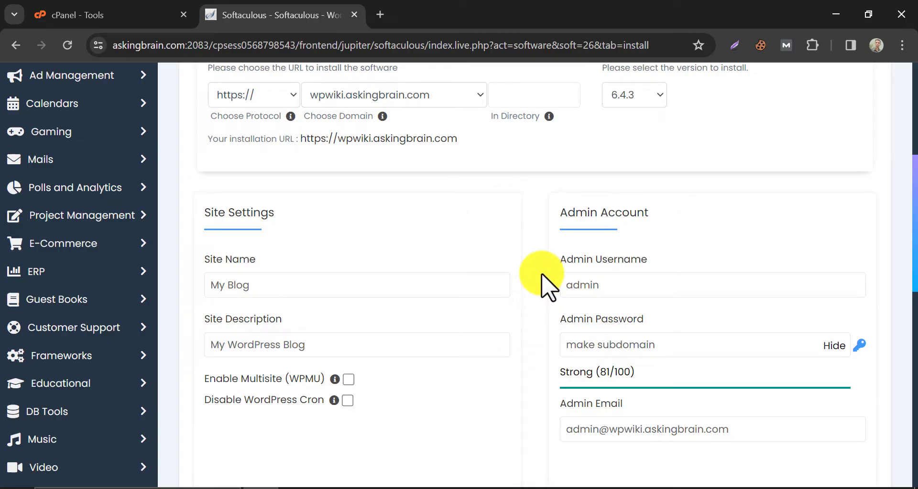
{"action": "scroll", "coordinate": [545, 287], "scroll_direction": "down", "scroll_amount": 6}
{"action": "scroll", "coordinate": [545, 287], "scroll_direction": "down", "scroll_amount": 5}
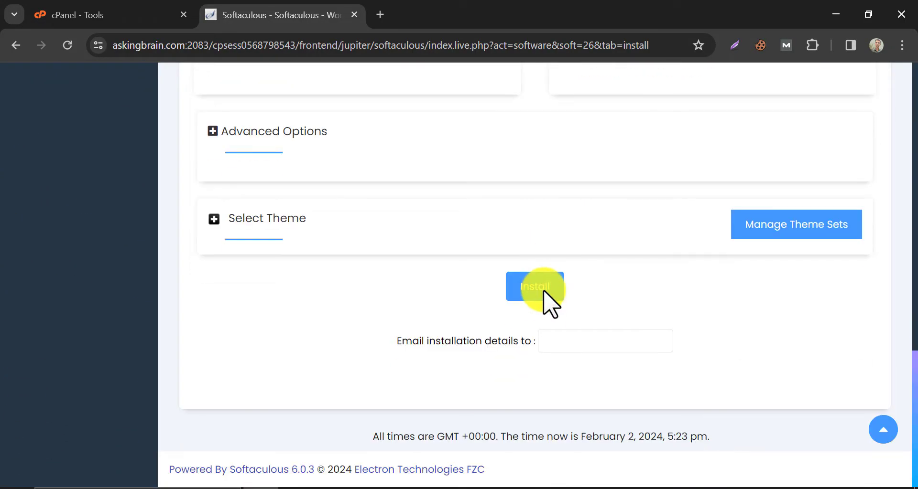
{"action": "left_click", "coordinate": [528, 292]}
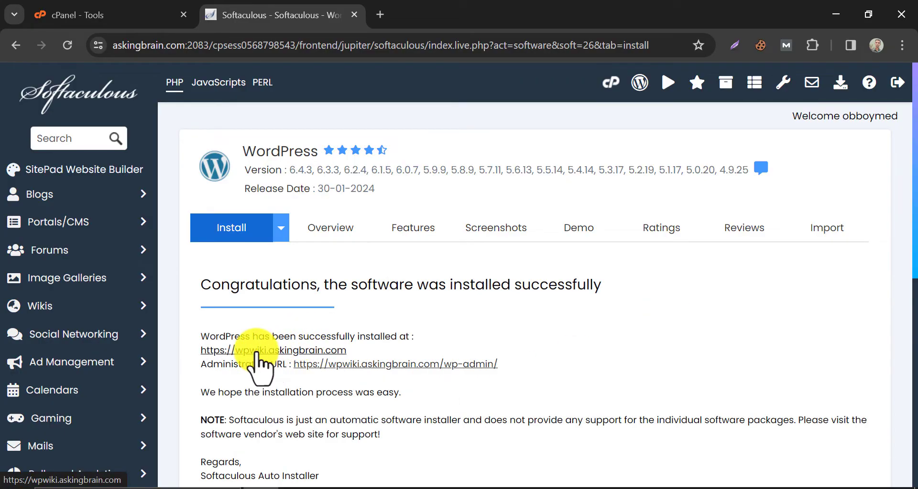
{"action": "left_click", "coordinate": [257, 351]}
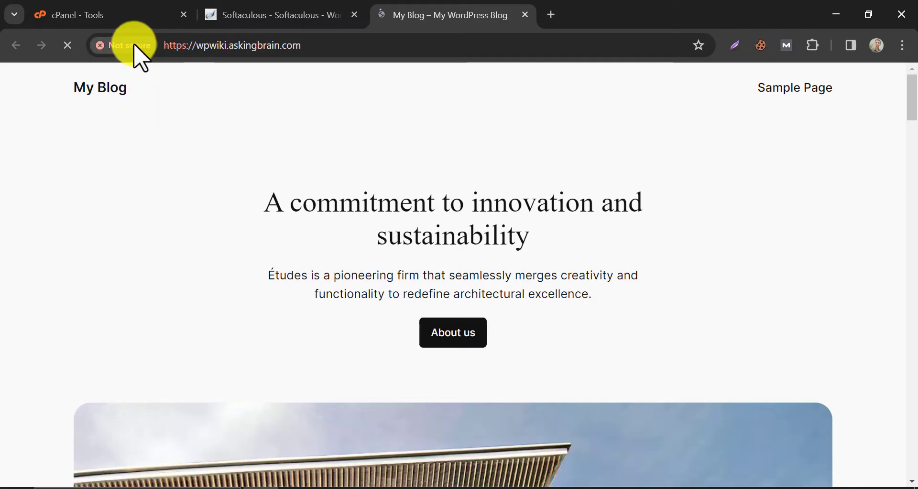
{"action": "left_click", "coordinate": [135, 46]}
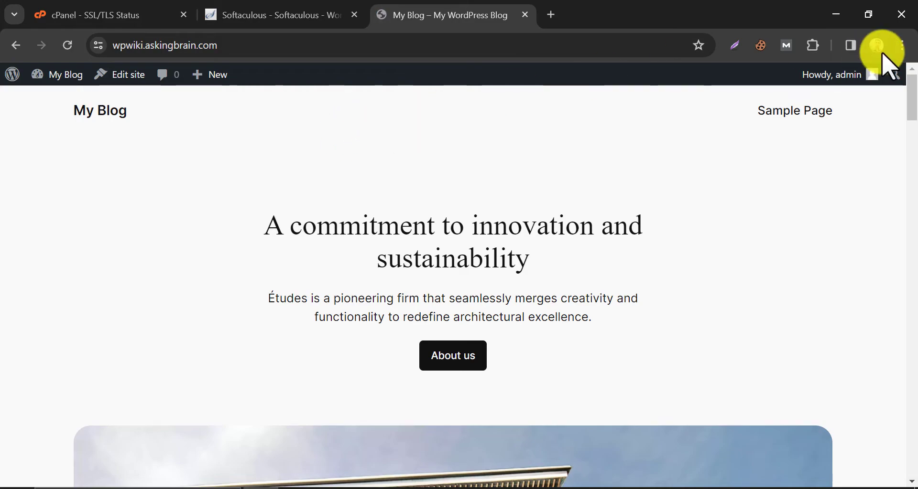
- Log out, log back in as admin with the password, and dismiss Chrome's save-password bubble
{"action": "mouse_move", "coordinate": [831, 75]}
{"action": "left_click", "coordinate": [779, 147]}
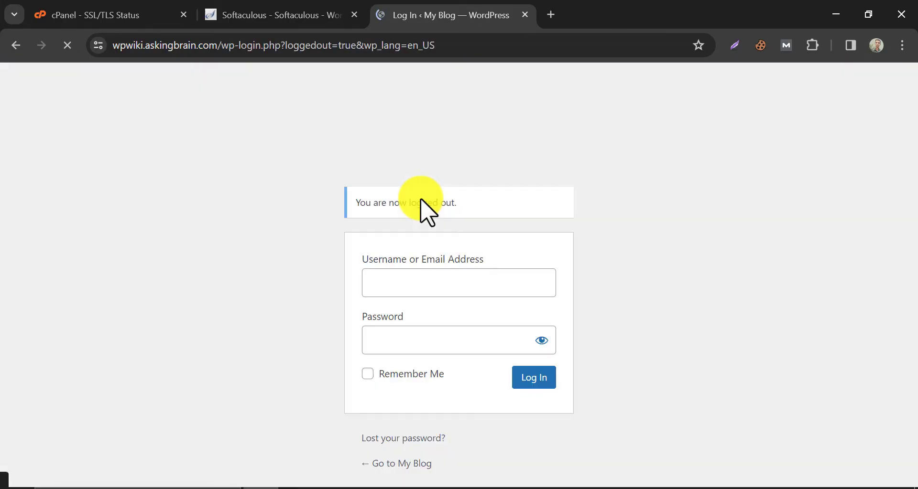
{"action": "left_click", "coordinate": [377, 349]}
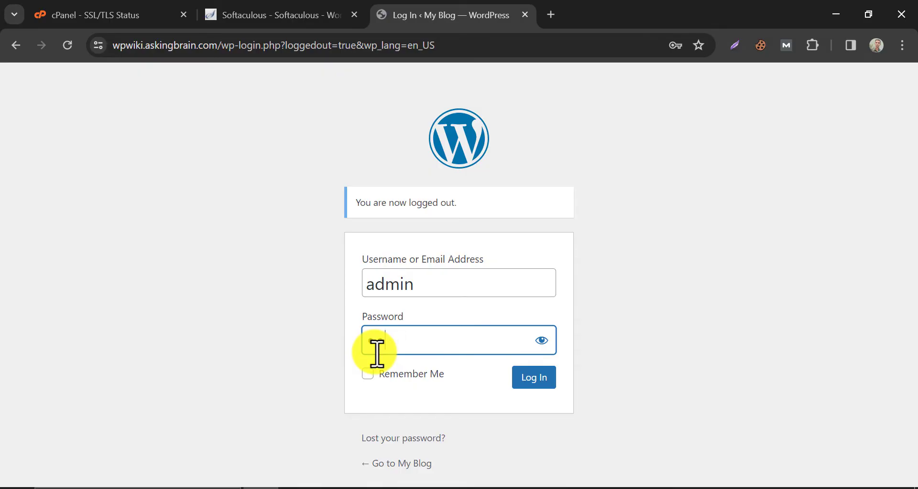
{"action": "left_click", "coordinate": [540, 340]}
{"action": "left_click", "coordinate": [531, 379]}
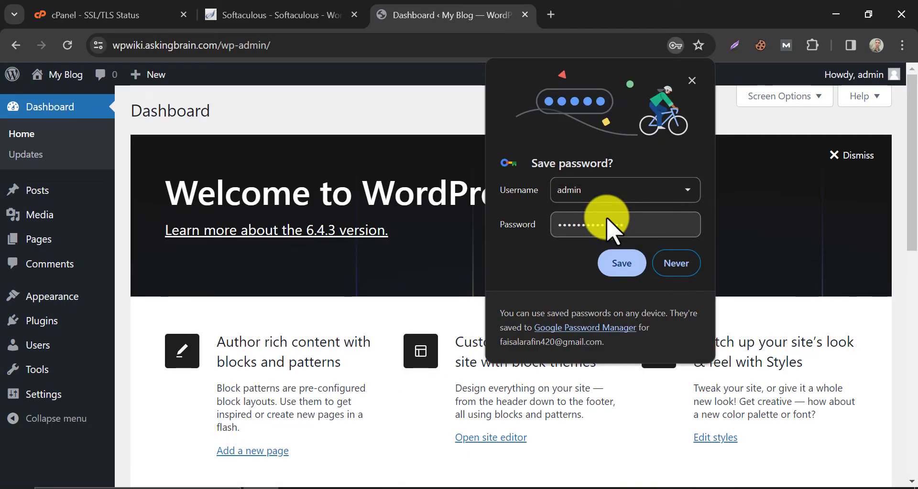
{"action": "left_click", "coordinate": [697, 82]}
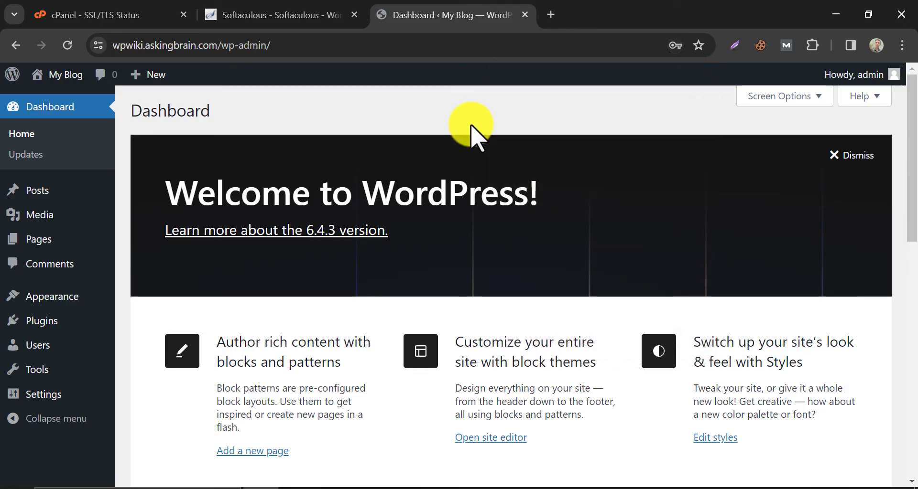